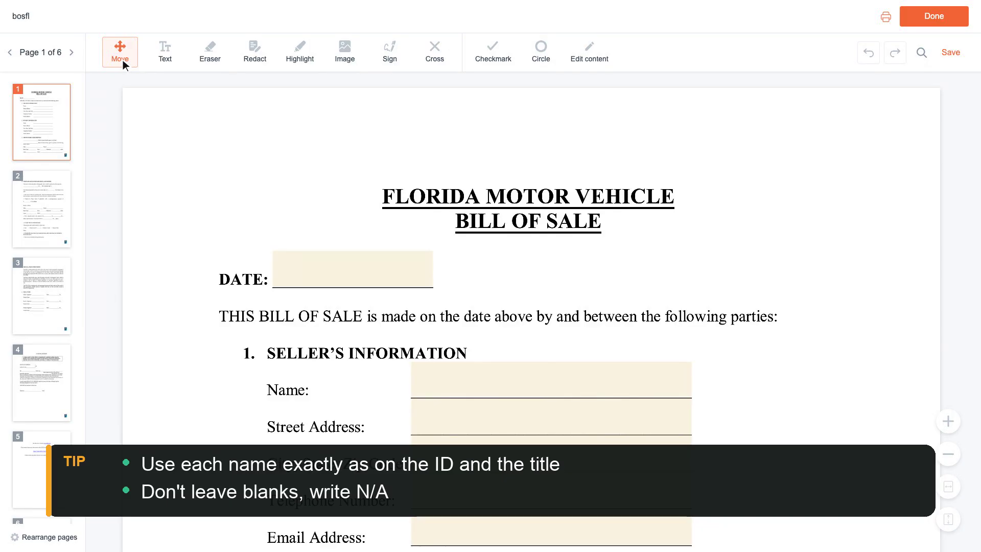
# - Set the sale date to 03/15/2024 and enter the seller's full name
pyautogui.click(356, 271)
pyautogui.write('03/15/2024')
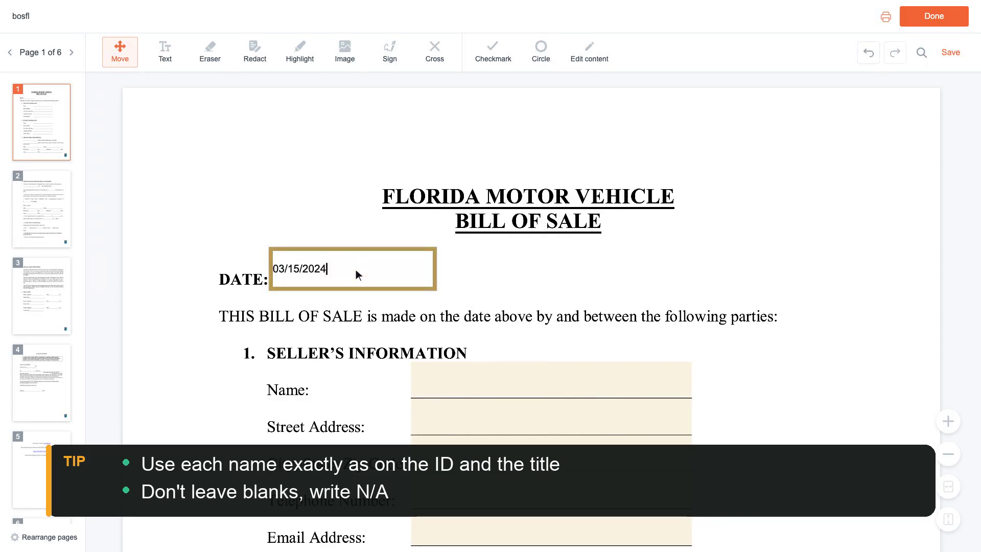
pyautogui.scroll(-1, 356, 269)
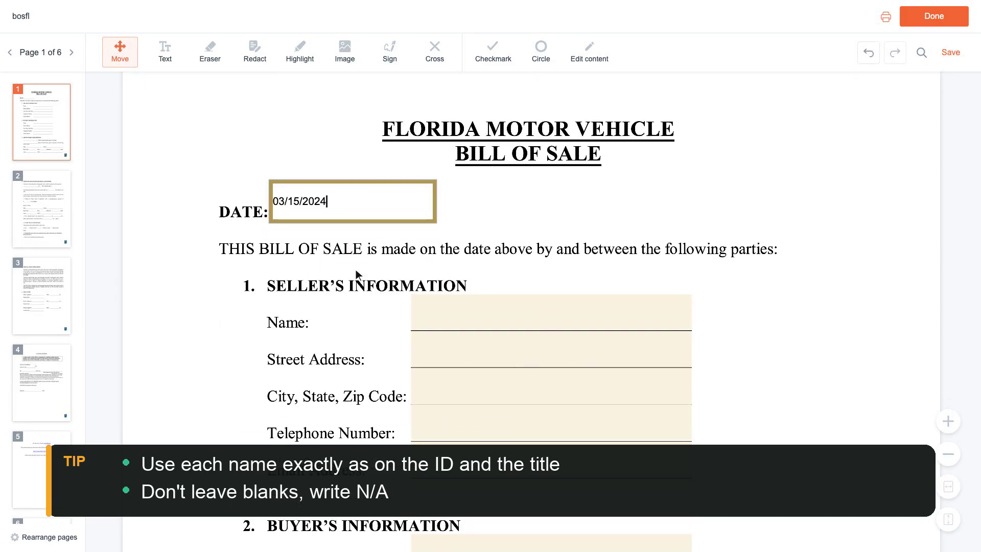
pyautogui.click(554, 313)
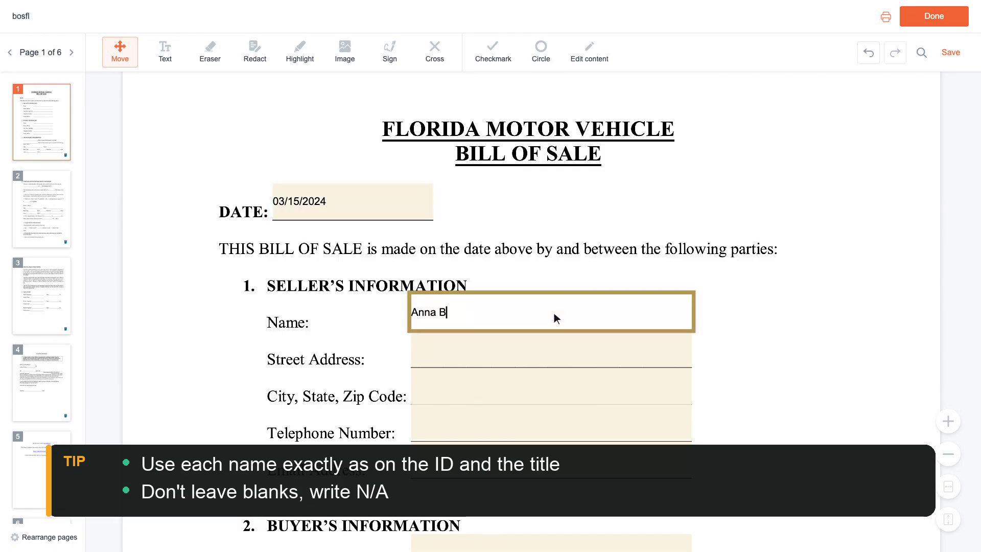
# - Enter the seller's street address and city, state and zip
pyautogui.scroll(-1, 554, 314)
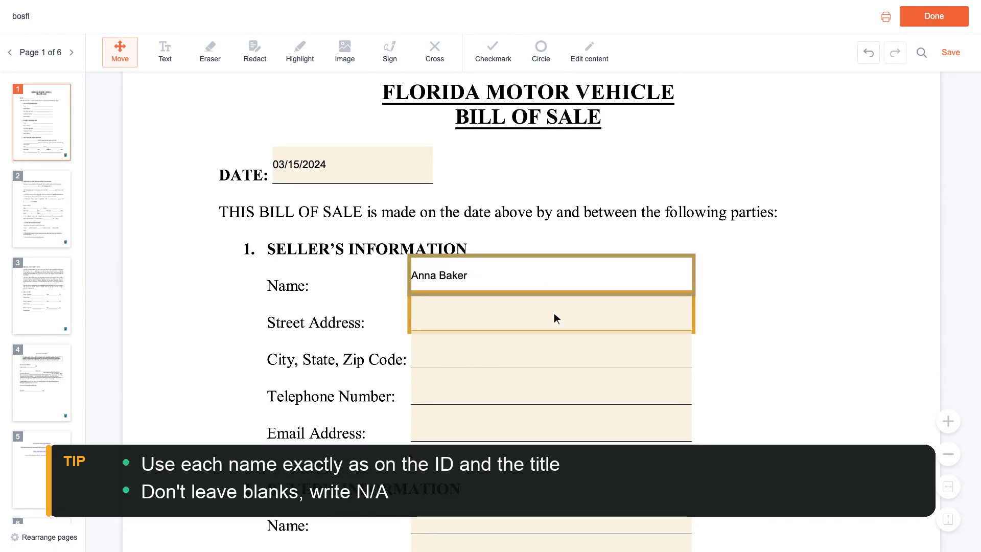
pyautogui.click(554, 314)
pyautogui.write('123 Main St')
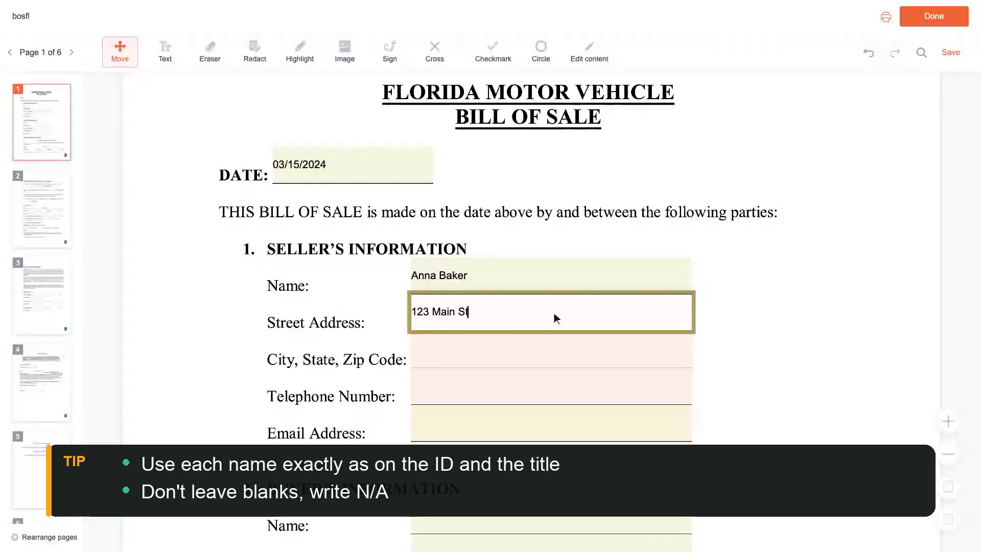
pyautogui.write('reet, Apt 4')
pyautogui.scroll(-1, 555, 314)
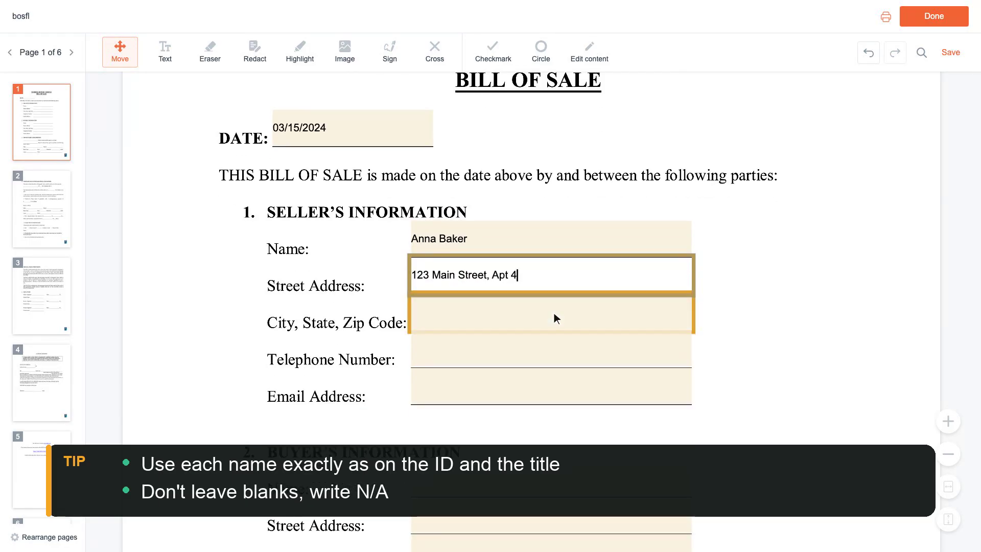
pyautogui.click(554, 313)
pyautogui.write('Orla')
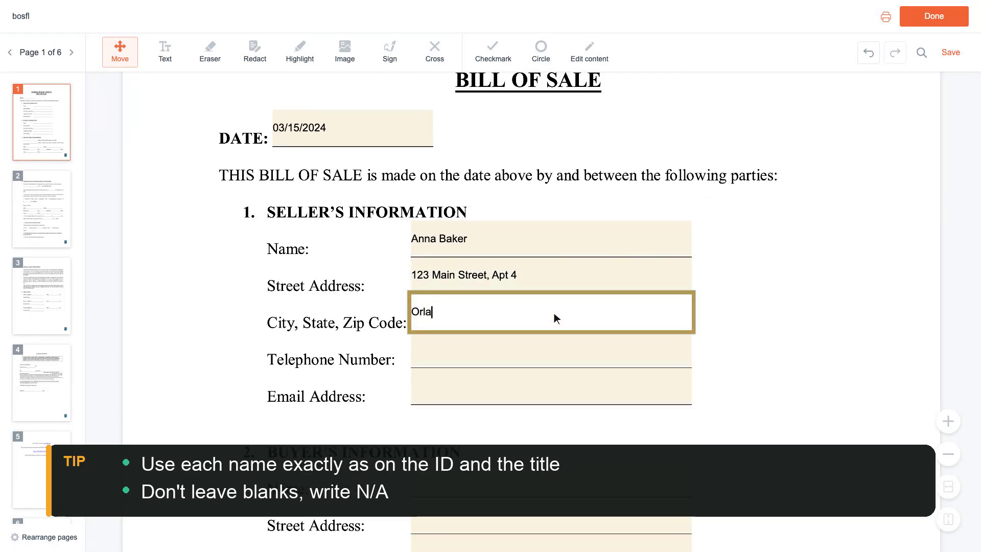
pyautogui.write('ndo, FL 32801')
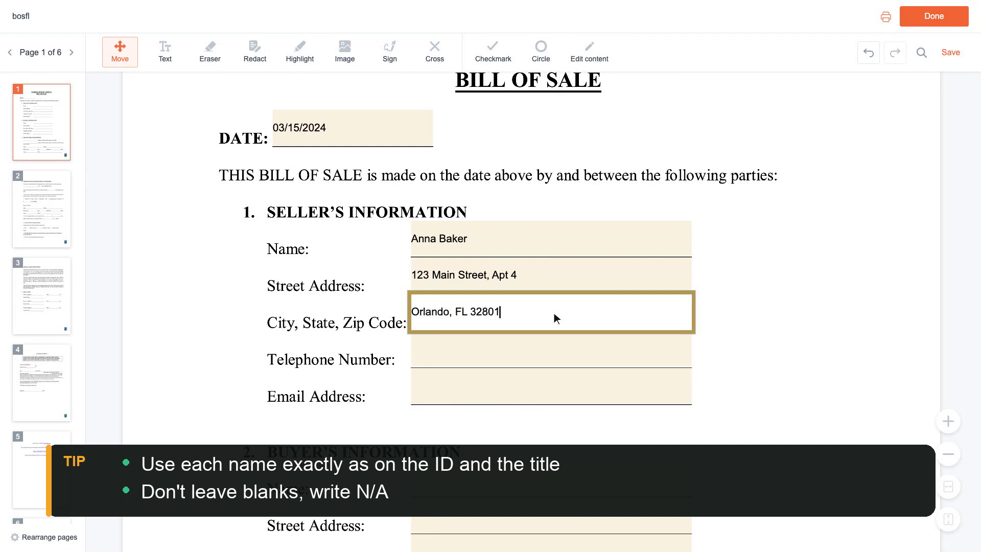
# - Enter the seller's telephone number and e-mail address
pyautogui.scroll(-1, 554, 313)
pyautogui.click(554, 314)
pyautogui.write('5')
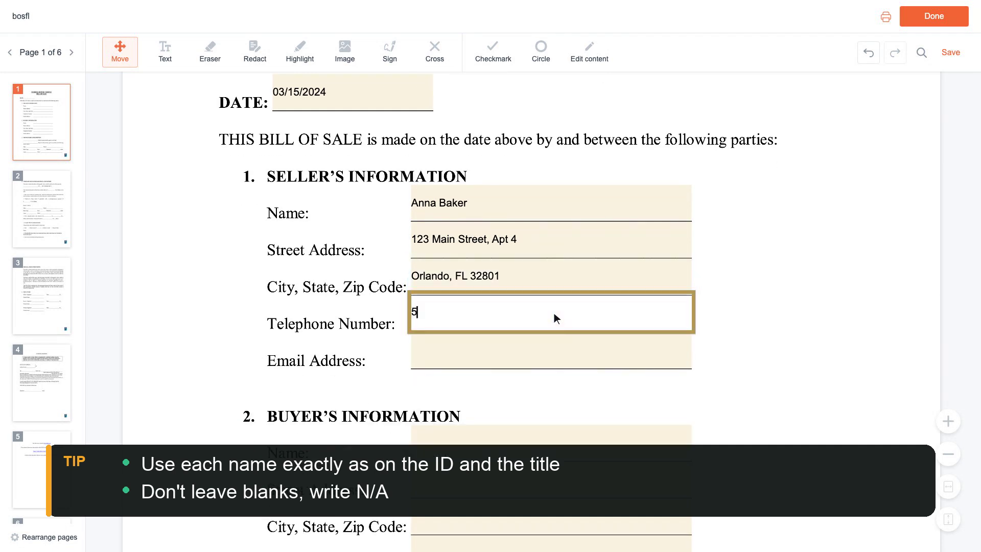
pyautogui.write('55-0142')
pyautogui.scroll(-1, 555, 313)
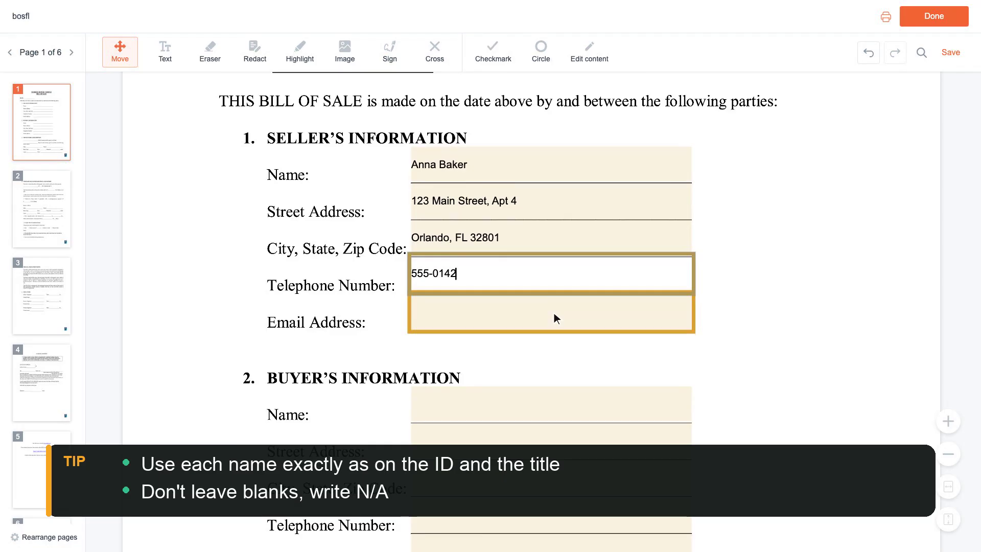
pyautogui.click(554, 313)
pyautogui.write('anna.bak')
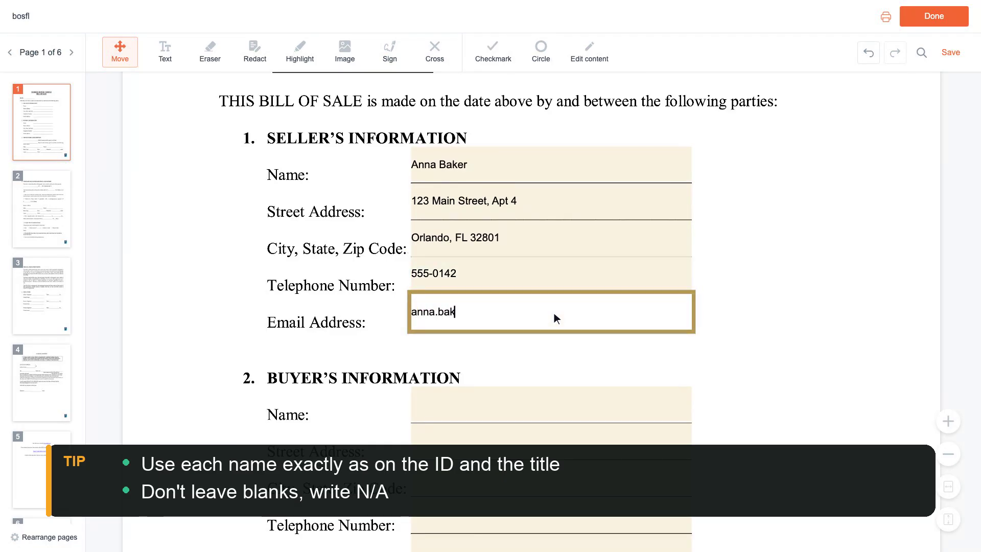
pyautogui.write('er@example.com')
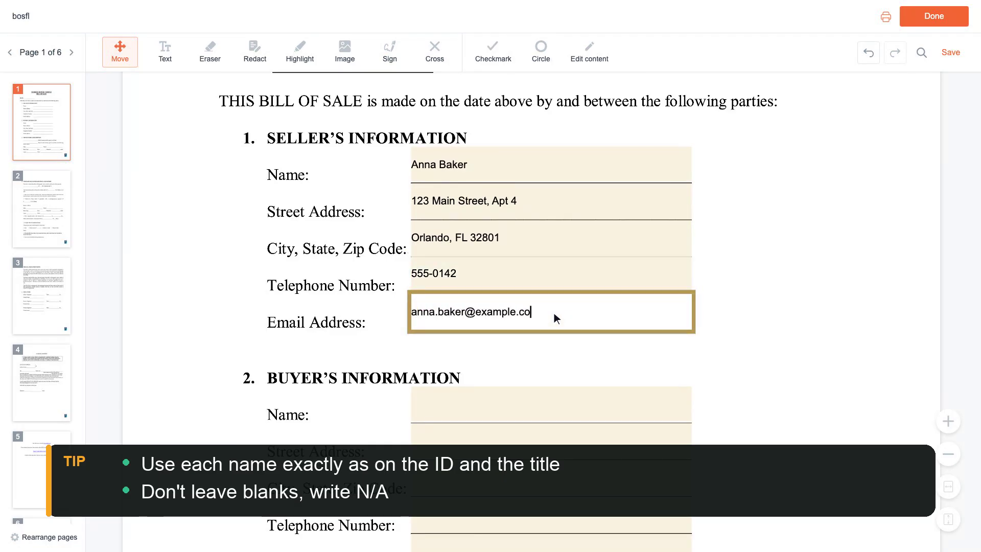
pyautogui.scroll(-2, 555, 312)
pyautogui.click(554, 313)
# - Enter the buyer's full name, street address and city, state and zip
pyautogui.scroll(-1, 554, 313)
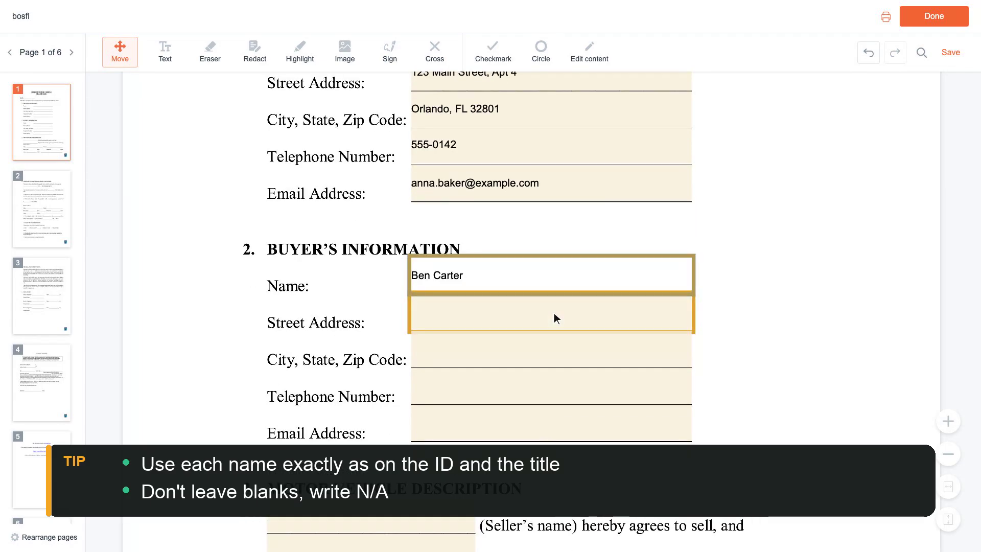
pyautogui.click(554, 313)
pyautogui.write('456 ')
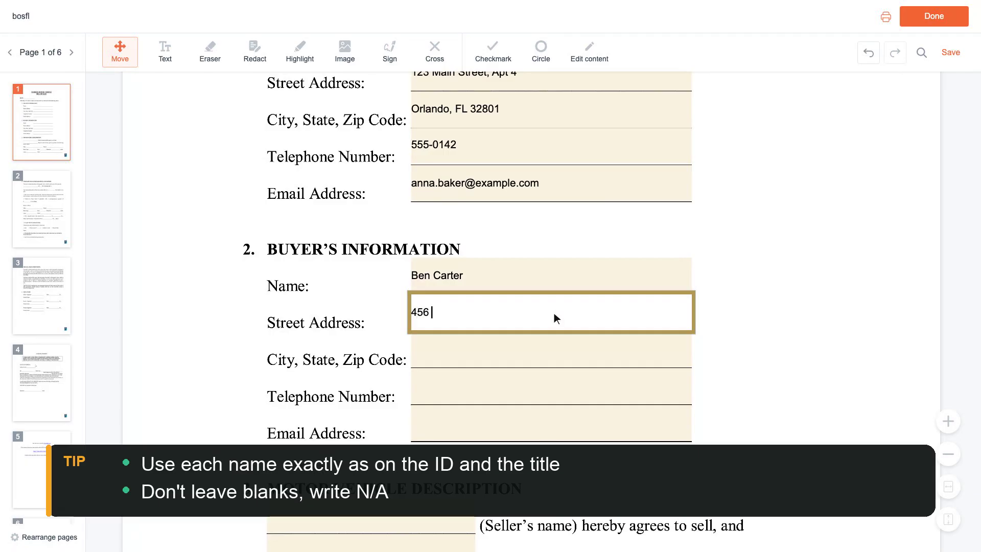
pyautogui.write('Oak Street')
pyautogui.scroll(-1, 554, 313)
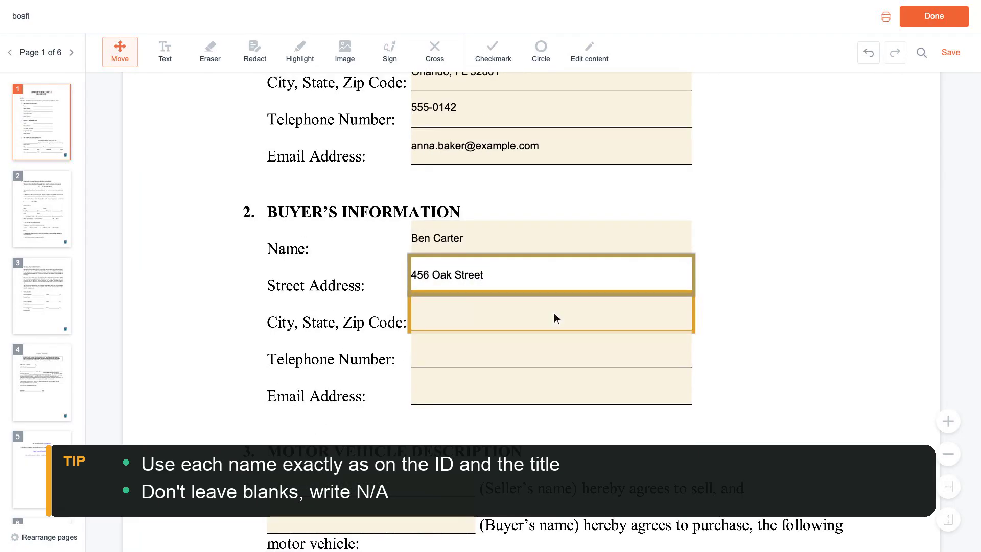
pyautogui.click(554, 313)
pyautogui.write('Orlan')
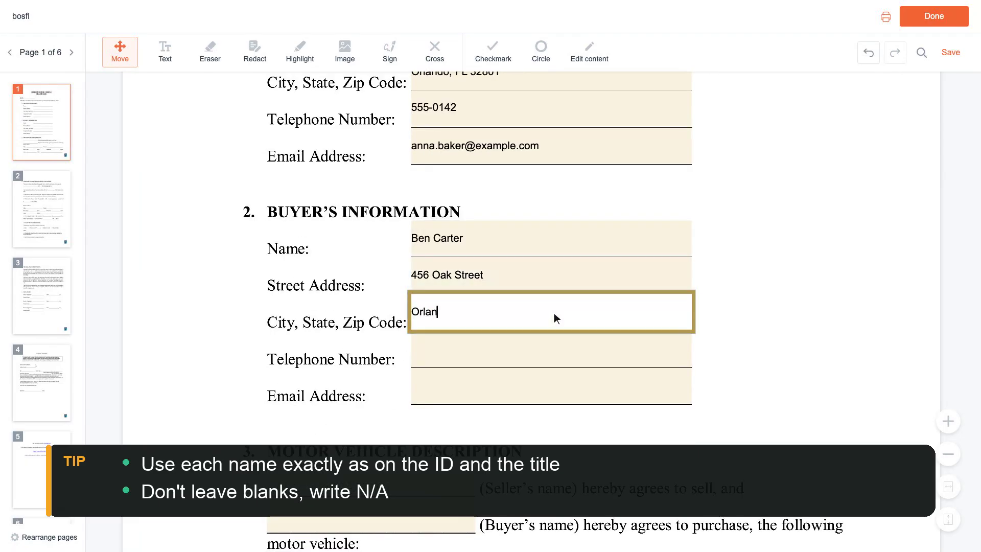
pyautogui.write('do, FL 32801')
# - Enter the buyer's telephone number and e-mail address
pyautogui.scroll(-1, 555, 313)
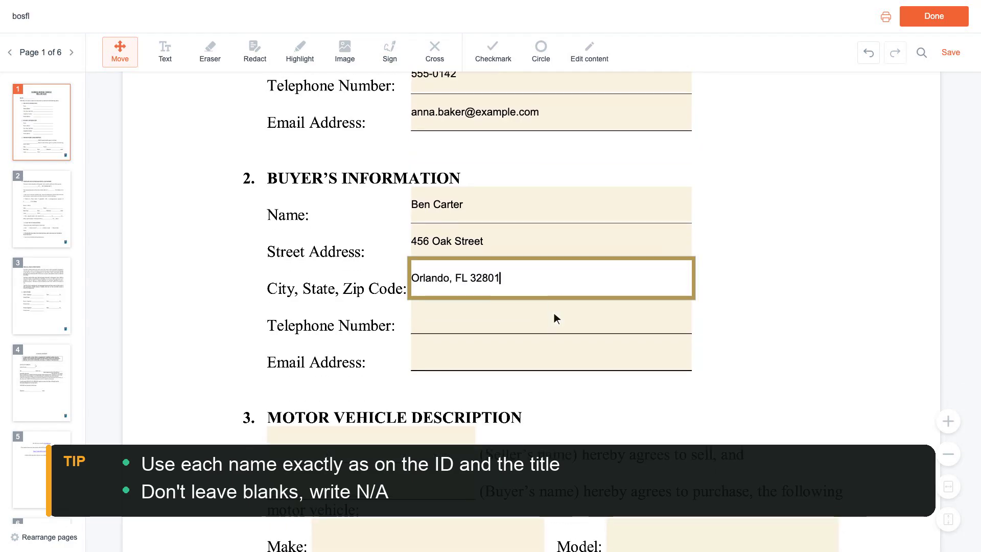
pyautogui.click(555, 313)
pyautogui.write('55')
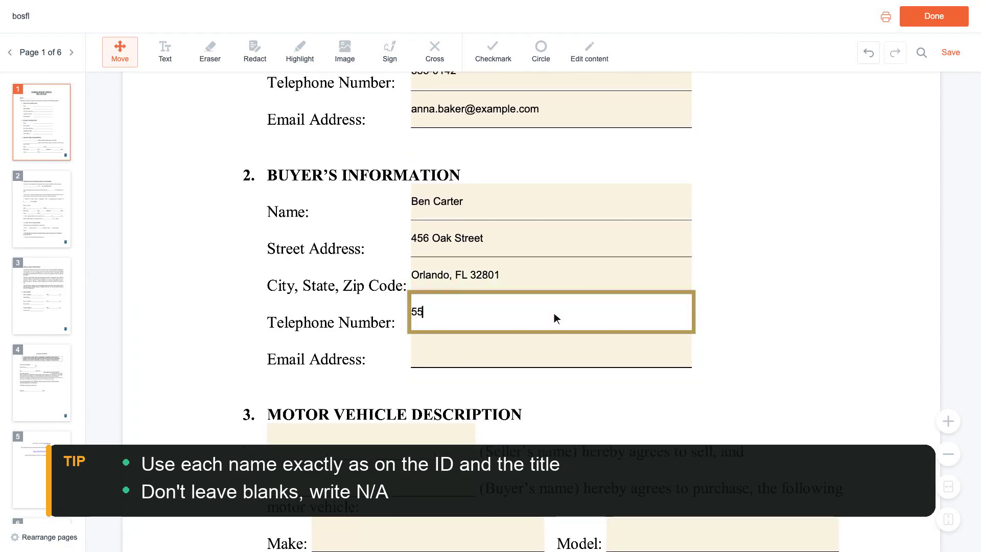
pyautogui.write('5-0188')
pyautogui.scroll(-1, 554, 314)
pyautogui.click(554, 313)
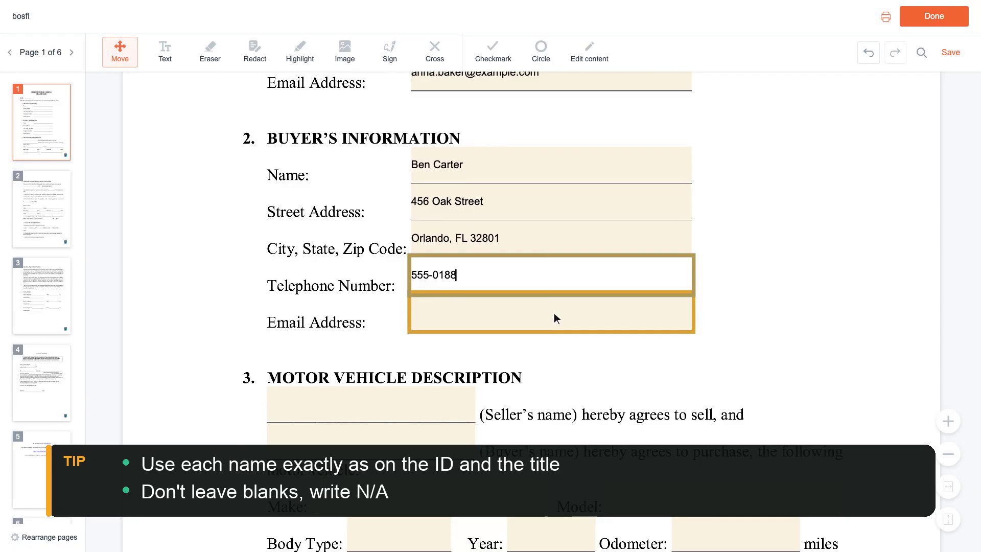
pyautogui.write('ben.carte')
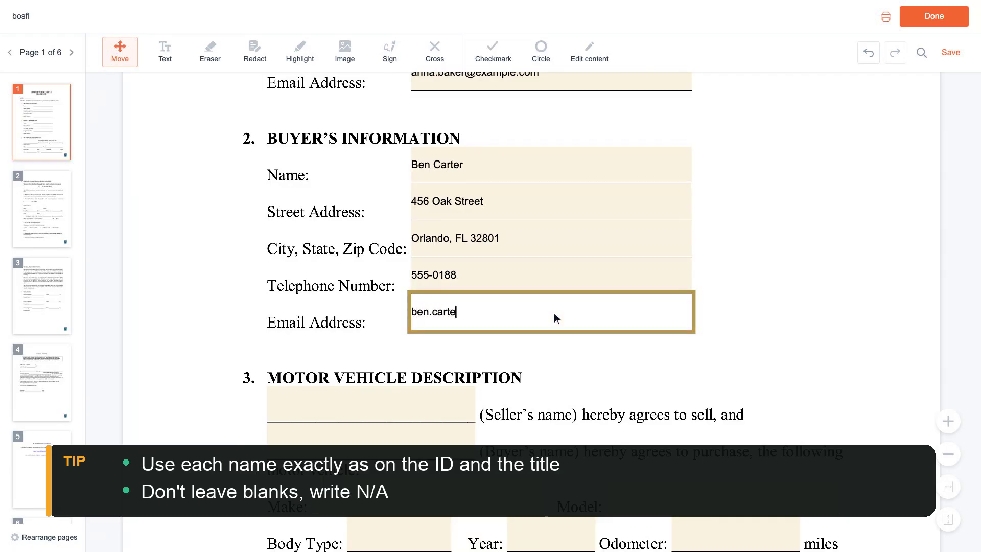
pyautogui.write('r@example.com')
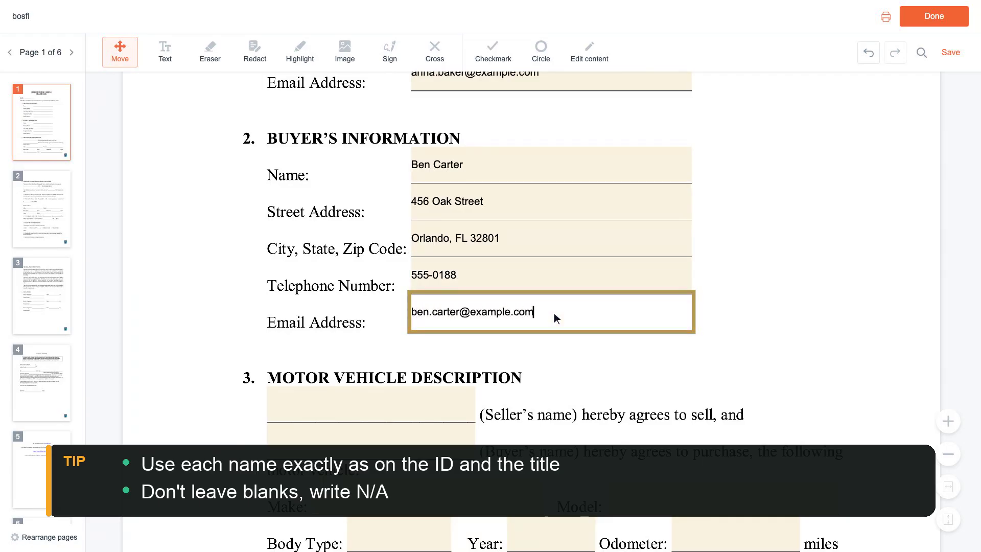
pyautogui.scroll(-2, 555, 313)
pyautogui.click(376, 318)
# - Fill in the seller's and buyer's names in the Motor Vehicle Description
pyautogui.scroll(-1, 373, 313)
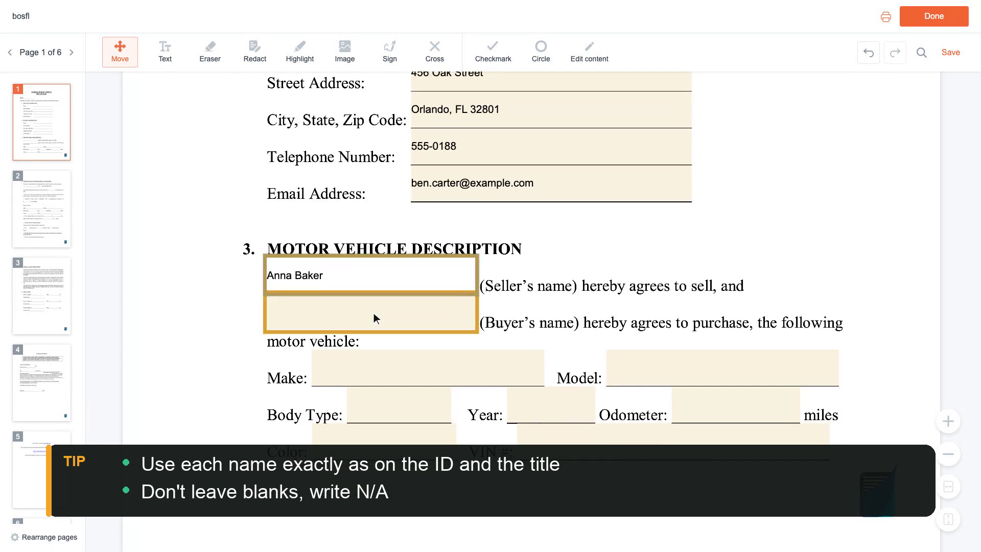
pyautogui.click(373, 313)
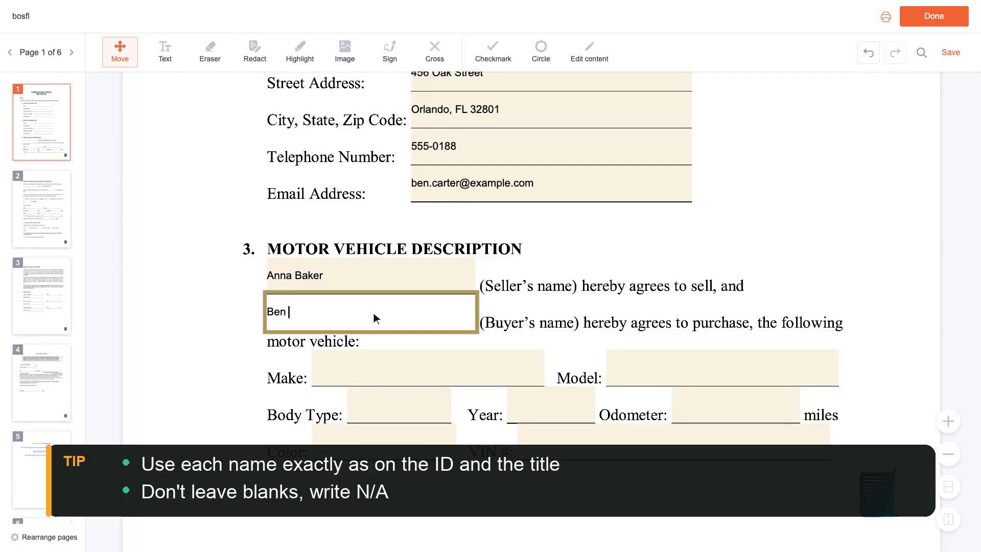
pyautogui.scroll(-1, 373, 313)
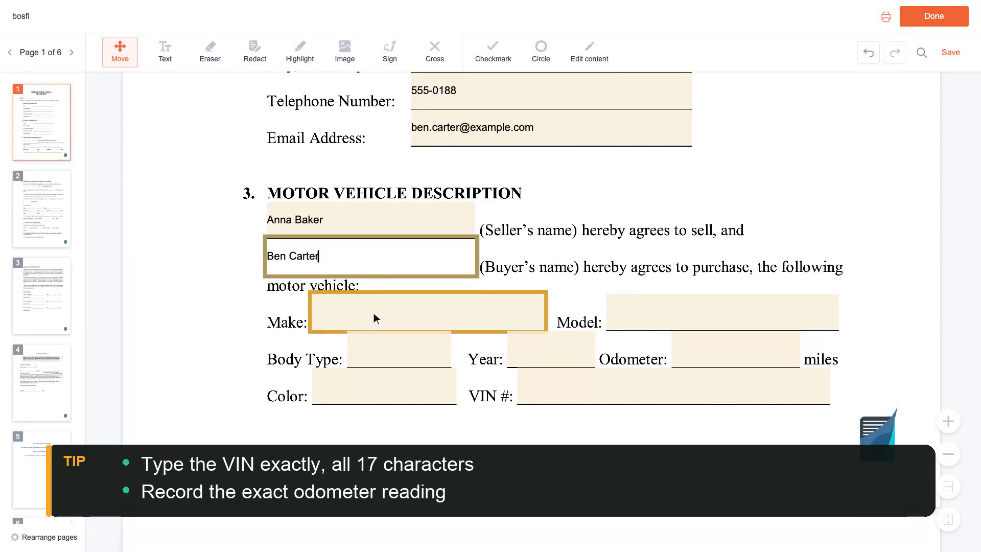
# - Enter the vehicle as a 2018 Honda Civic, body type Sedan
pyautogui.click(431, 314)
pyautogui.write('H')
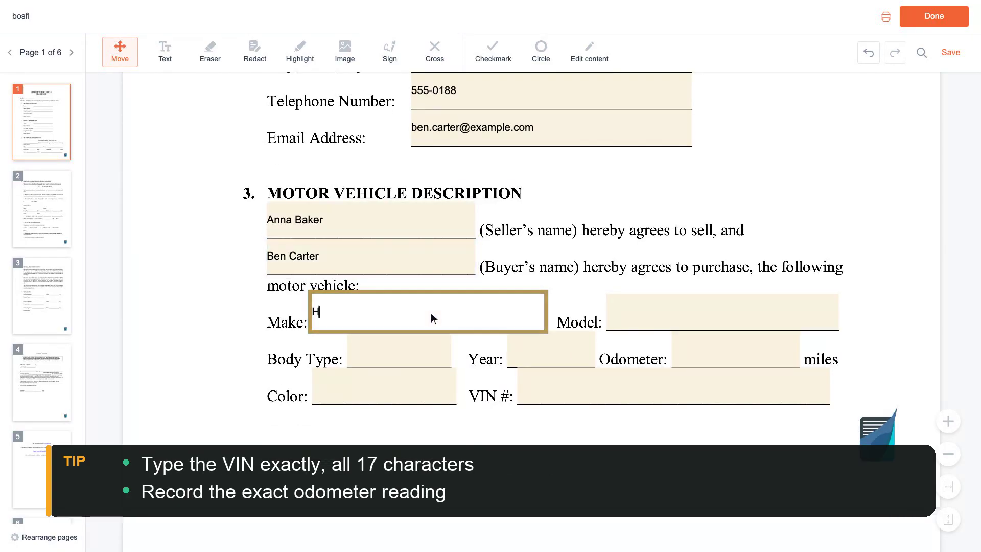
pyautogui.write('onda')
pyautogui.click(727, 316)
pyautogui.write('Civic')
pyautogui.scroll(-1, 726, 312)
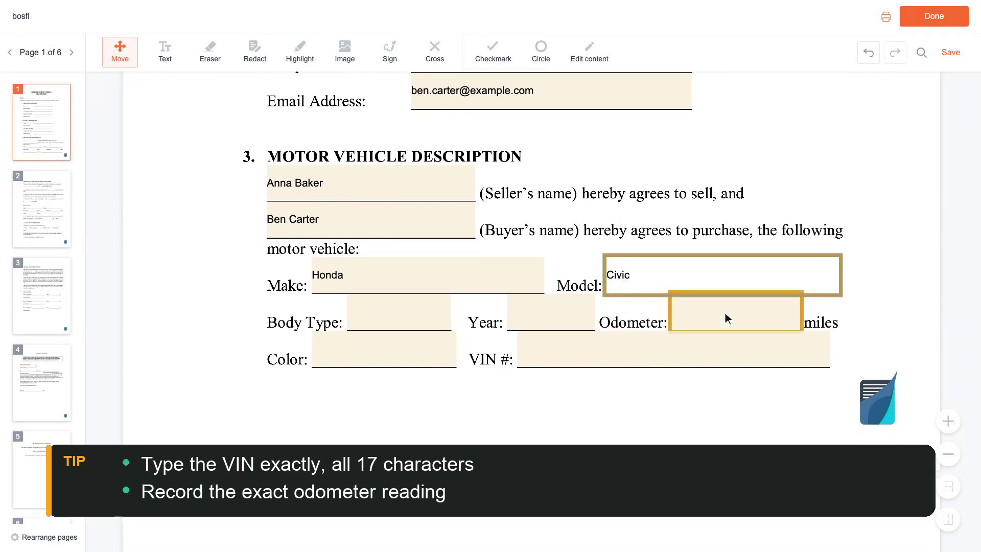
pyautogui.click(403, 314)
pyautogui.write('Sedan')
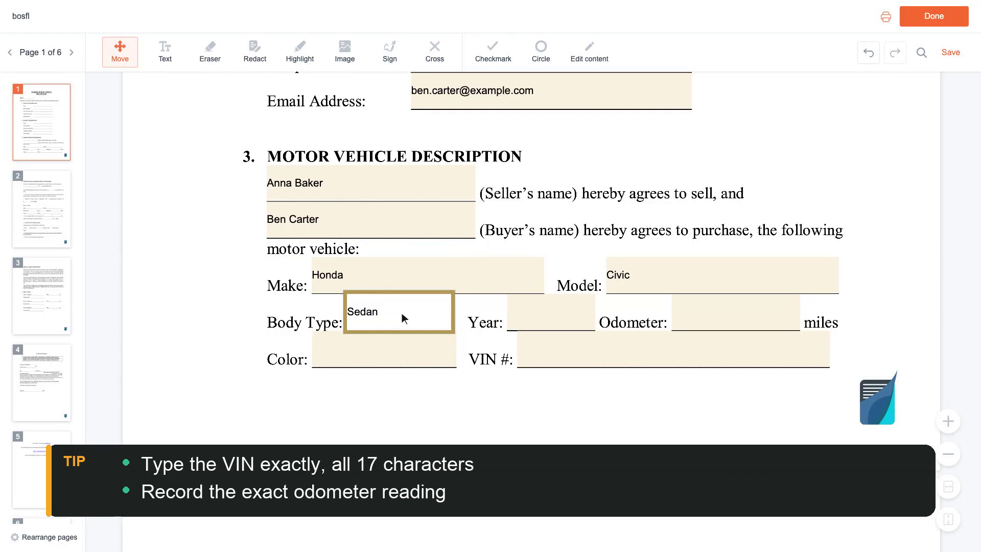
pyautogui.click(555, 314)
pyautogui.write('2018')
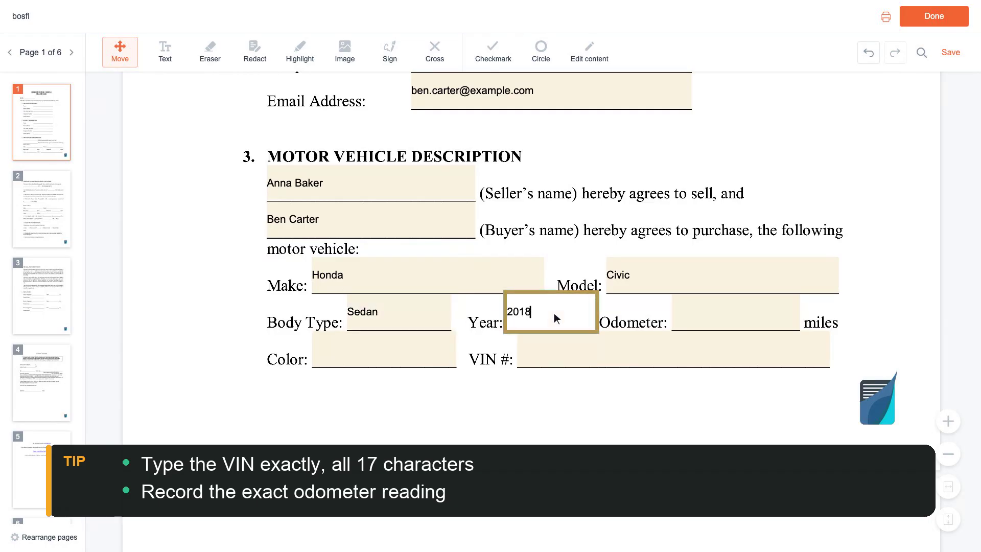
# - Enter odometer 45,000, color Silver and the vehicle's 17-character VIN
pyautogui.click(738, 317)
pyautogui.write('45,000')
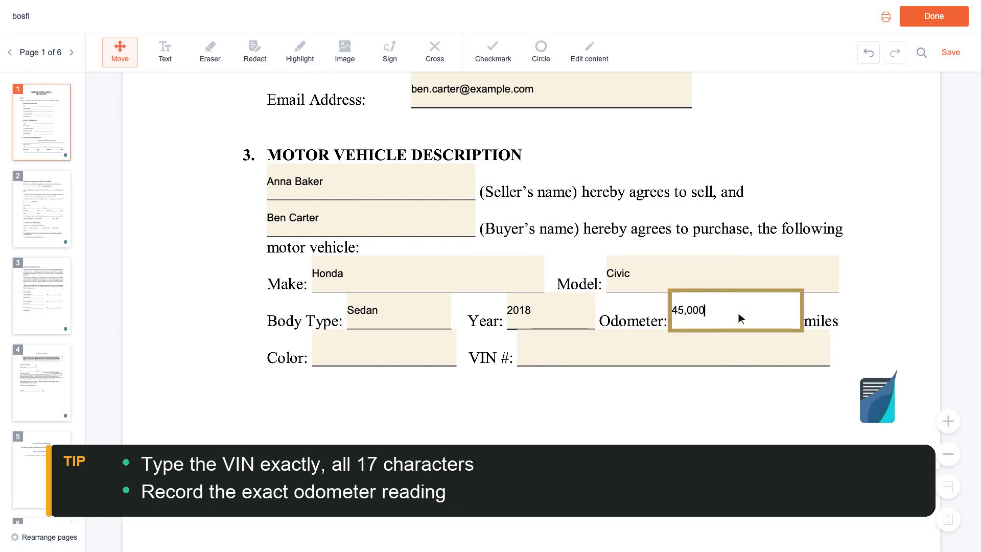
pyautogui.scroll(-1, 738, 317)
pyautogui.click(428, 318)
pyautogui.write('Silver')
pyautogui.click(664, 318)
pyautogui.write('1HGBH41JXMN109186')
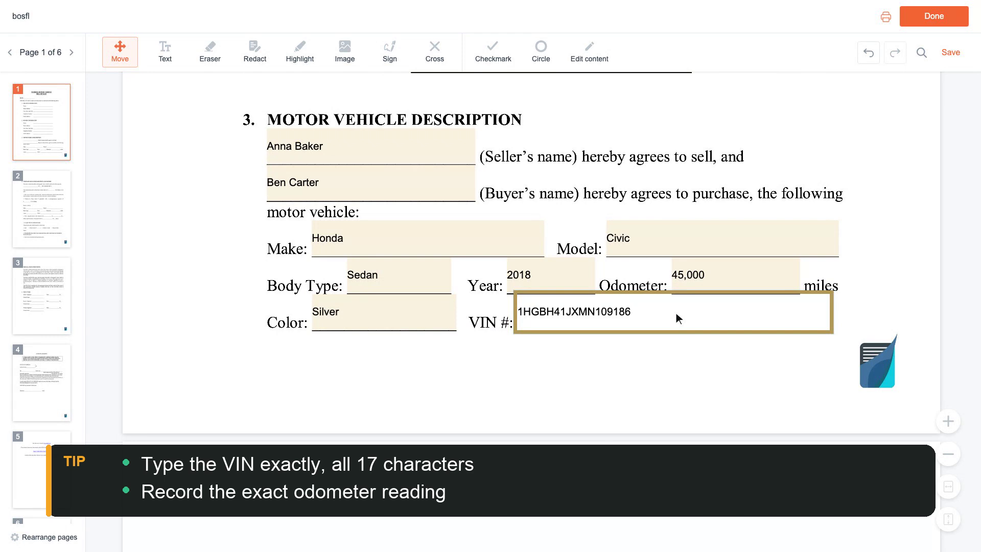
pyautogui.scroll(-6, 676, 313)
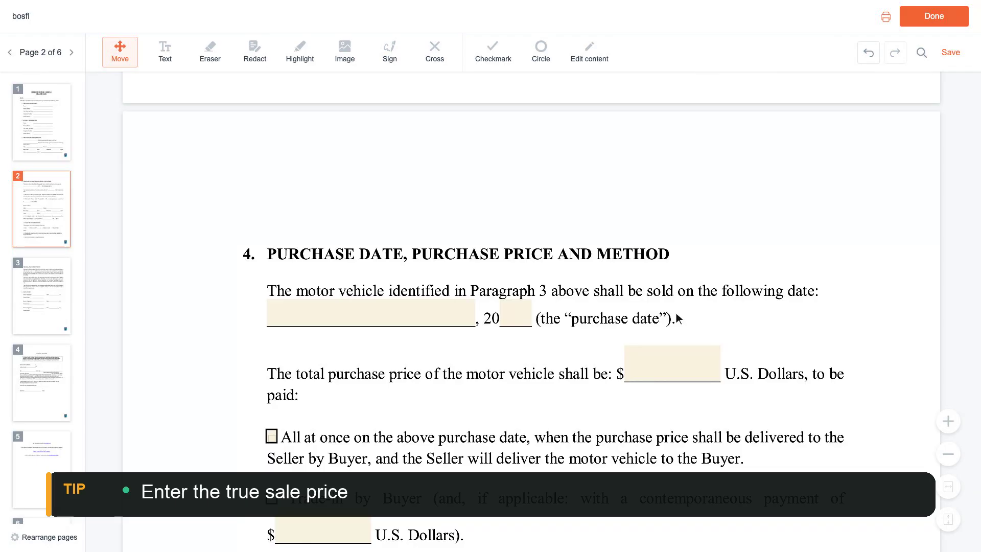
# - Enter purchase date 03/15/2024 and total price 8,500
pyautogui.click(374, 314)
pyautogui.write('03/15/2024')
pyautogui.scroll(-1, 373, 313)
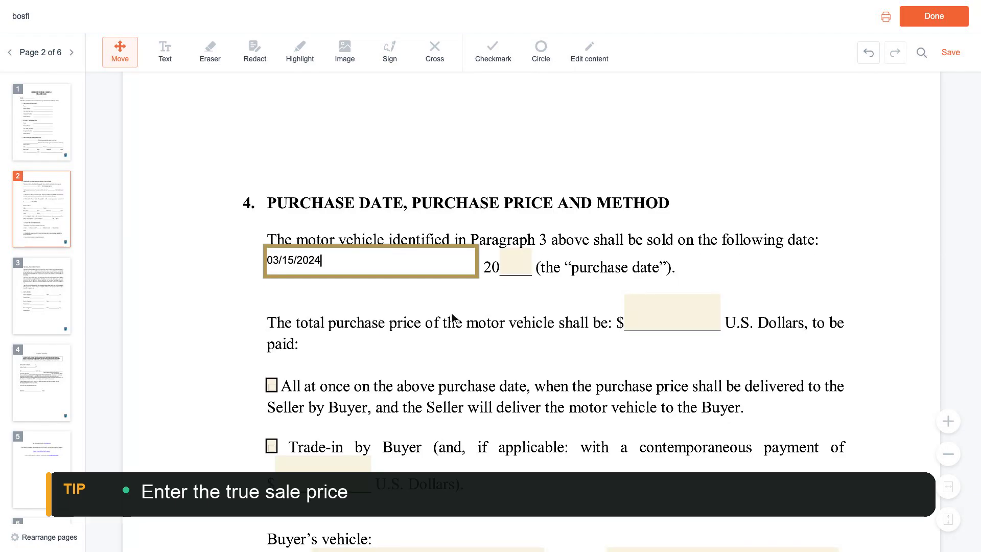
pyautogui.click(678, 317)
pyautogui.write('8,500')
# - Mark the price as paid all at once by check, with all taxes included
pyautogui.scroll(-1, 675, 317)
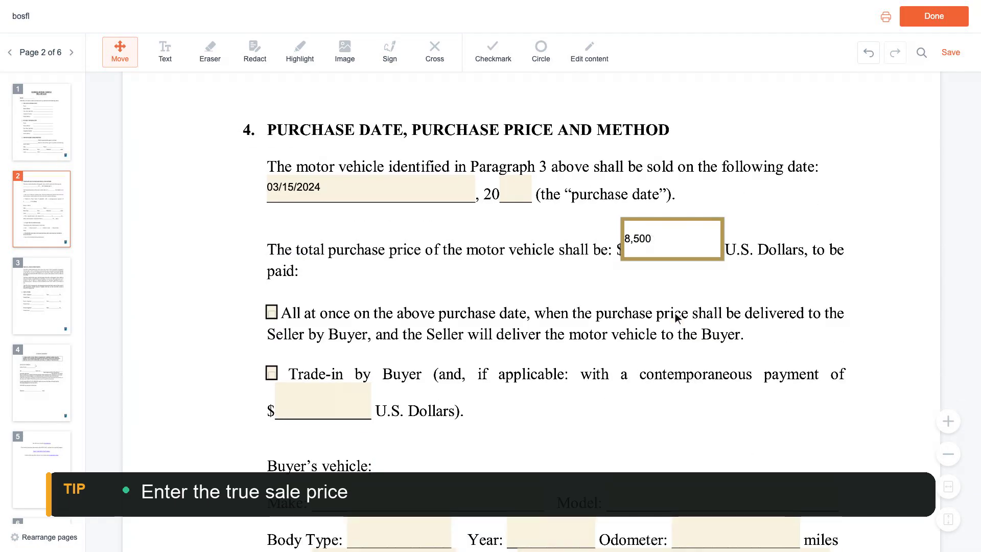
pyautogui.click(272, 313)
pyautogui.scroll(-6, 272, 313)
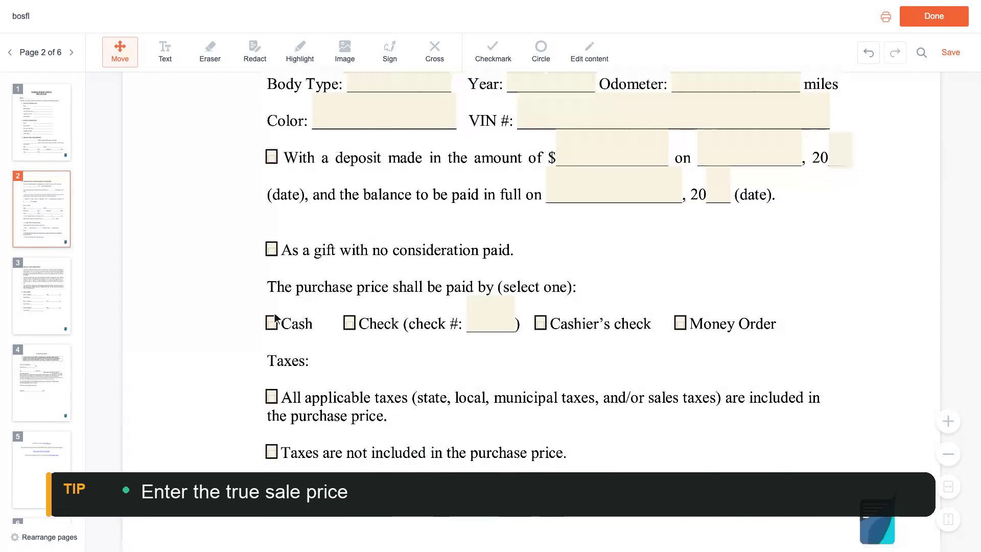
pyautogui.click(350, 312)
pyautogui.scroll(-1, 353, 315)
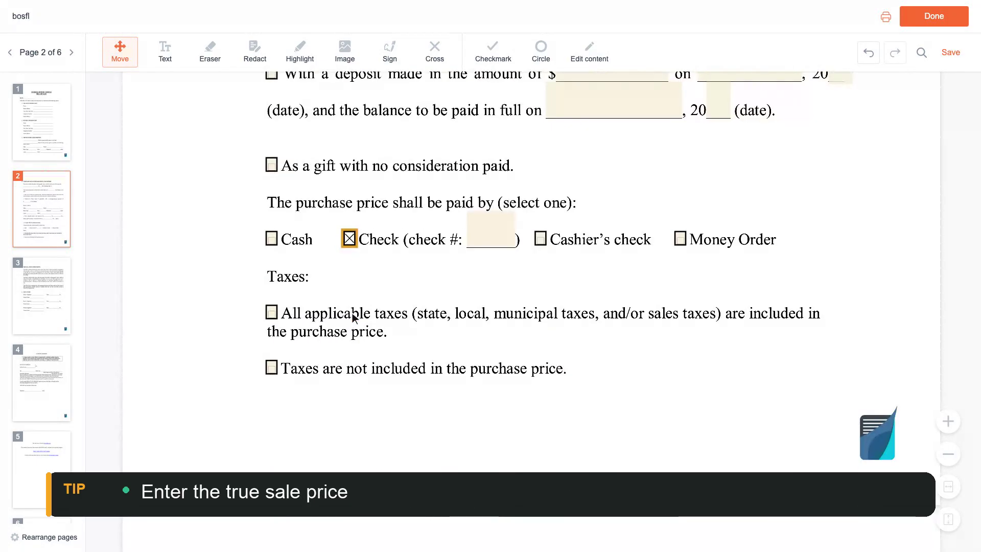
pyautogui.click(272, 313)
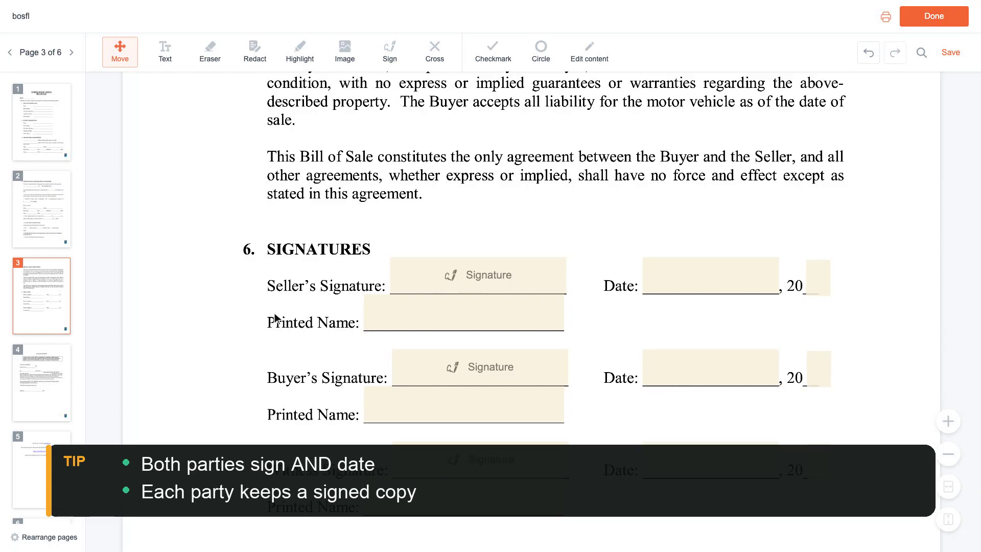
# - Fill in the seller's and buyer's printed names in the Signatures section
pyautogui.click(469, 318)
pyautogui.scroll(-2, 467, 313)
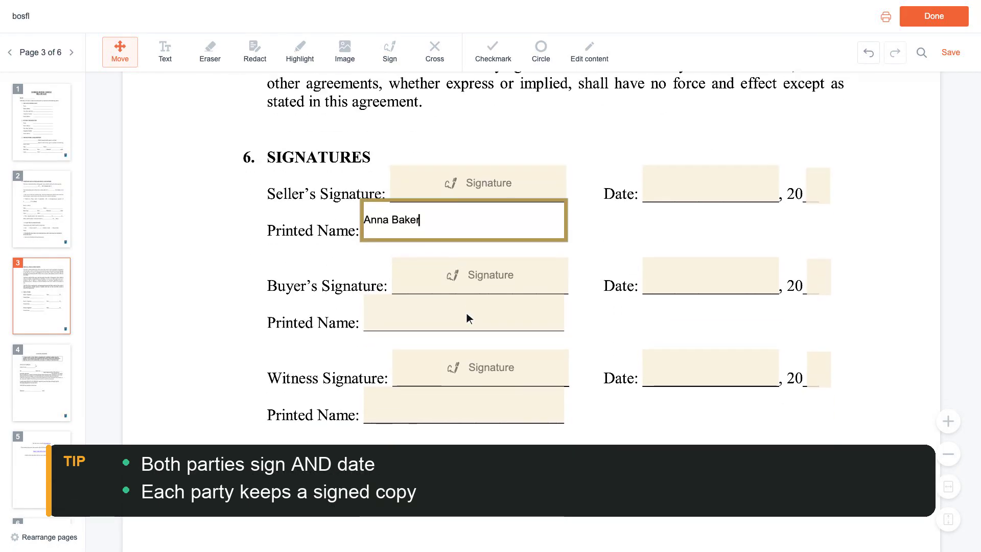
pyautogui.click(466, 312)
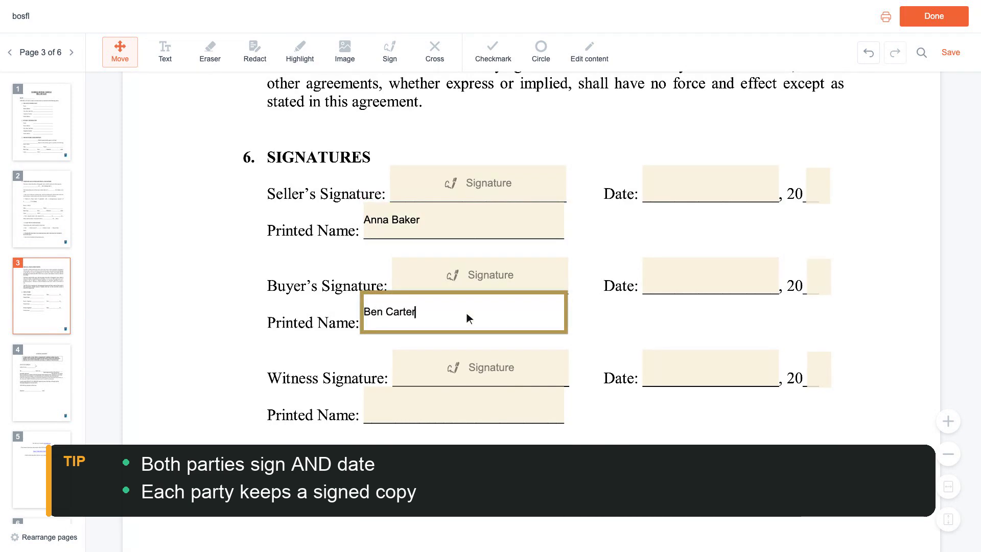
# - Date both the seller's and buyer's signature lines 03/15/2024
pyautogui.scroll(3, 467, 313)
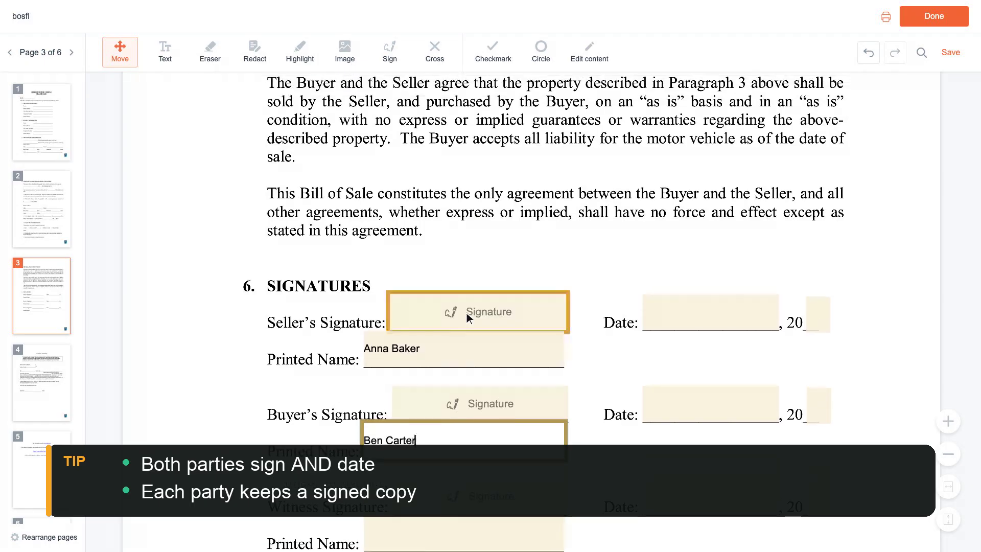
pyautogui.click(713, 314)
pyautogui.write('03/15/2024')
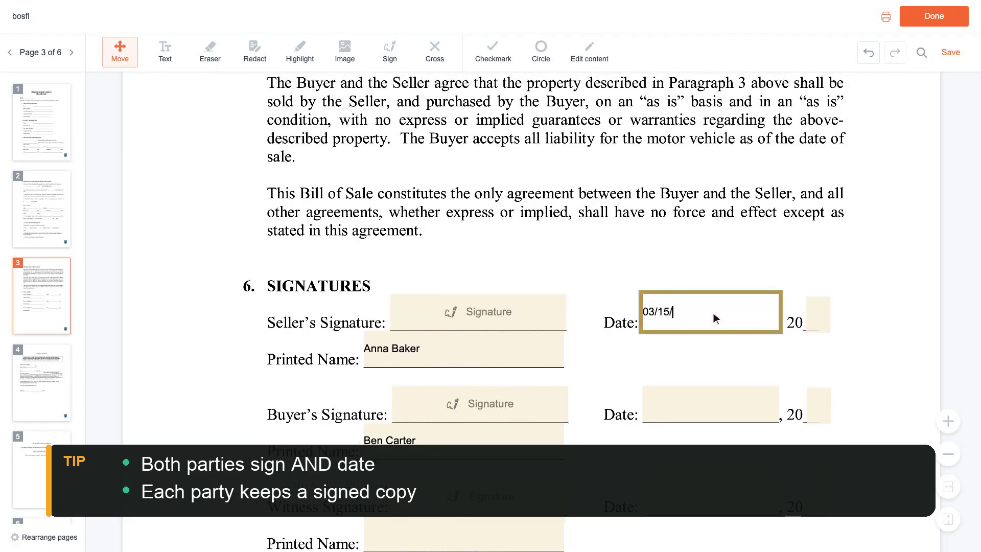
pyautogui.scroll(-2, 714, 318)
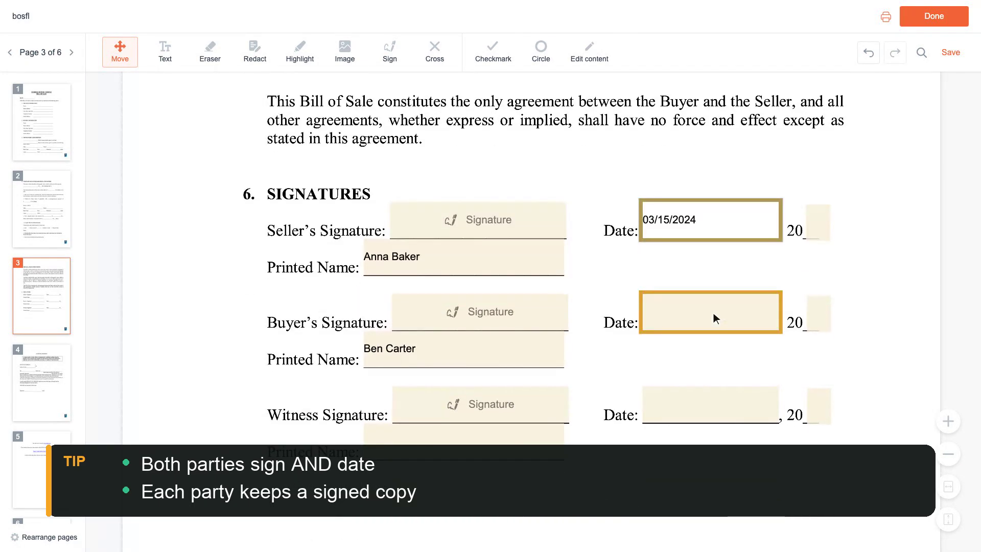
pyautogui.click(714, 314)
pyautogui.write('03/15/2024')
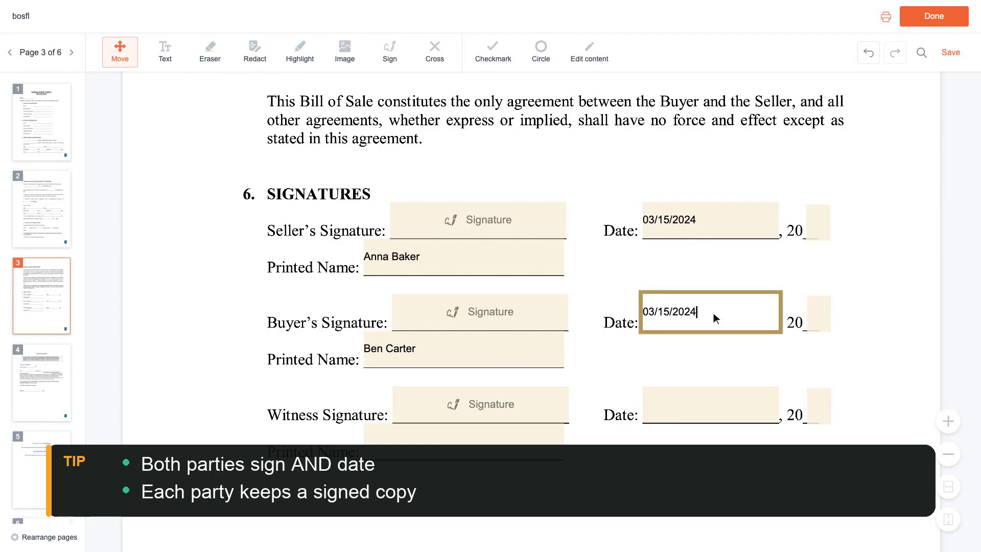
pyautogui.scroll(1, 714, 312)
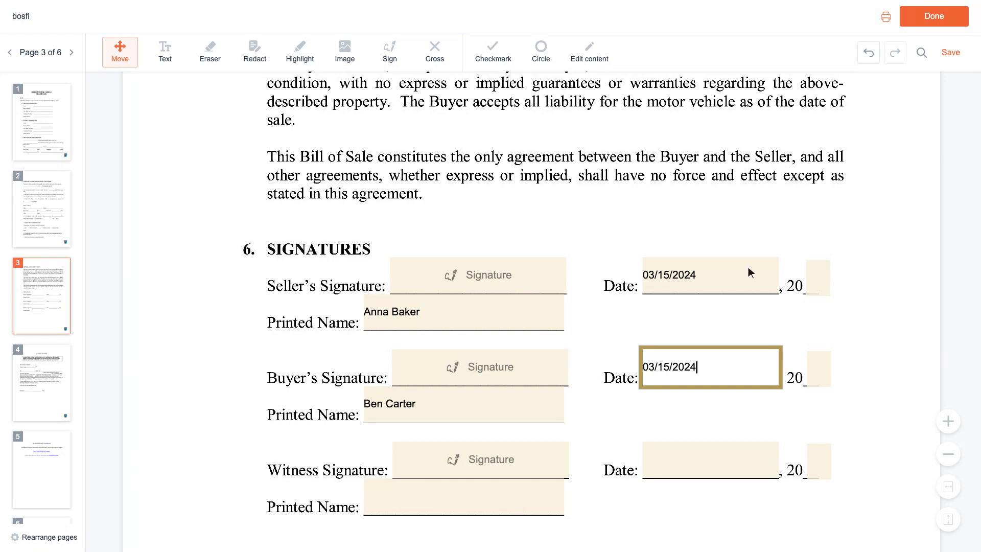
# - Finish editing with Done to show the download, print or keep-editing choices
pyautogui.click(937, 18)
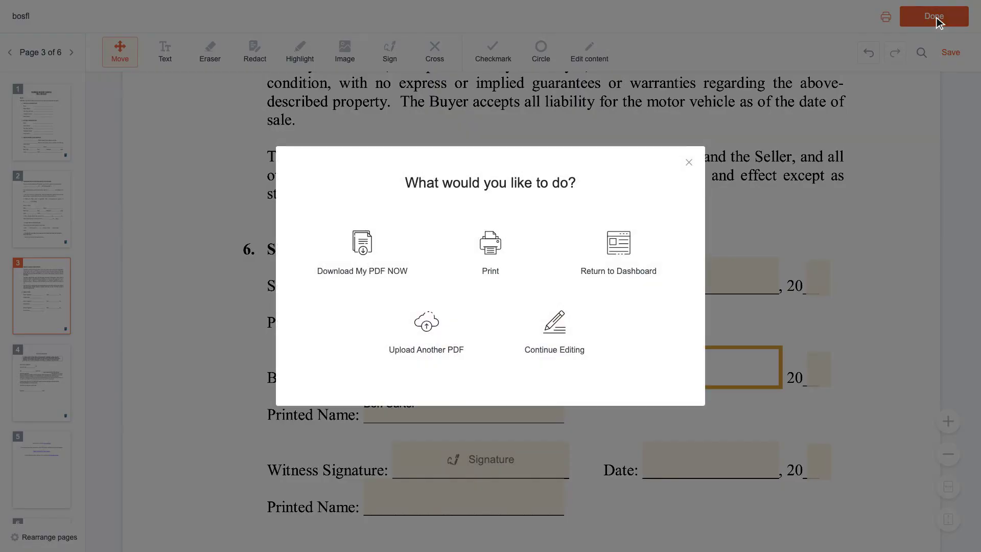